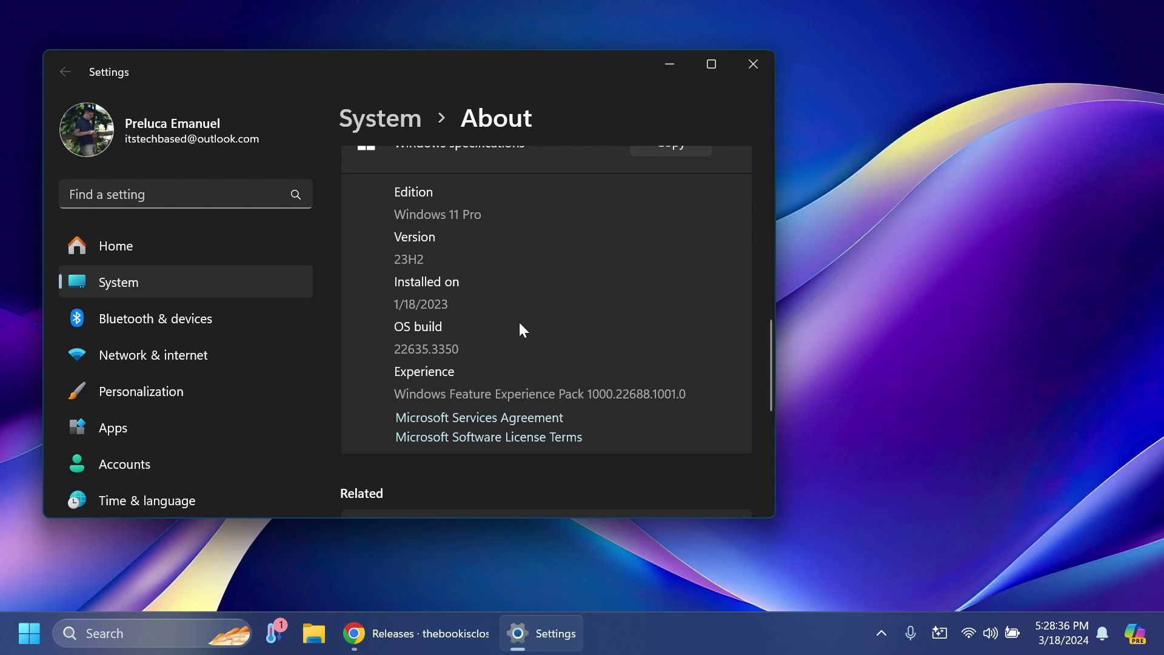
- Close Settings and download ViVeTool-v0.3.3.zip from the ViVe GitHub releases Assets list
left_click(750, 65)
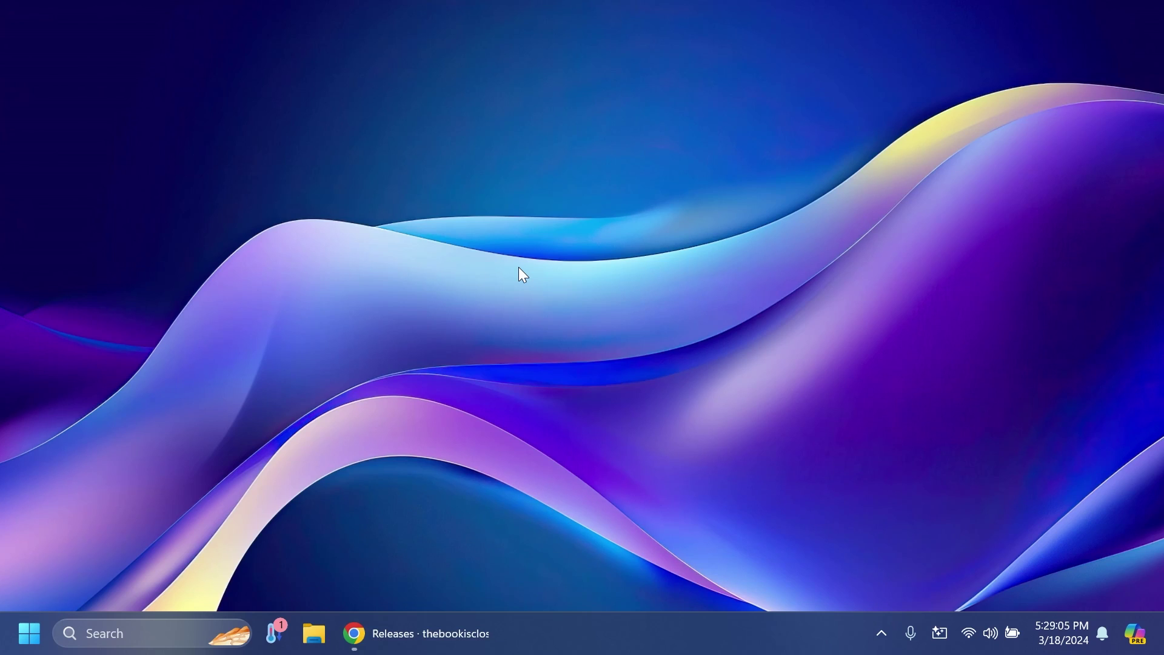
left_click(424, 633)
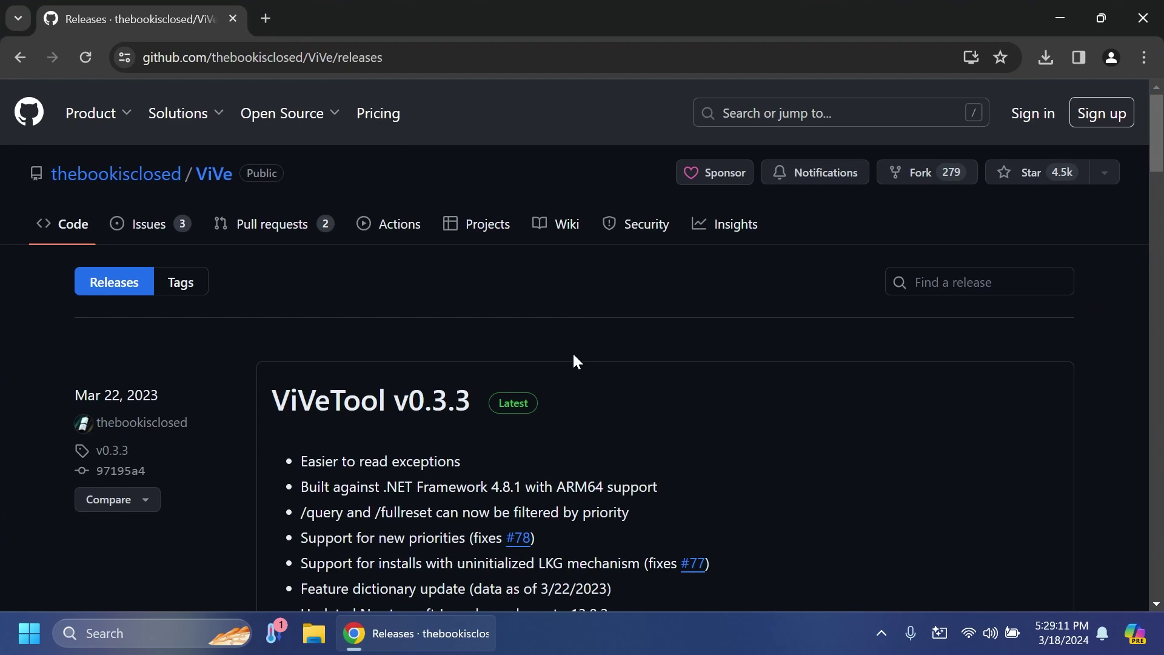
scroll(573, 351, "down", 5)
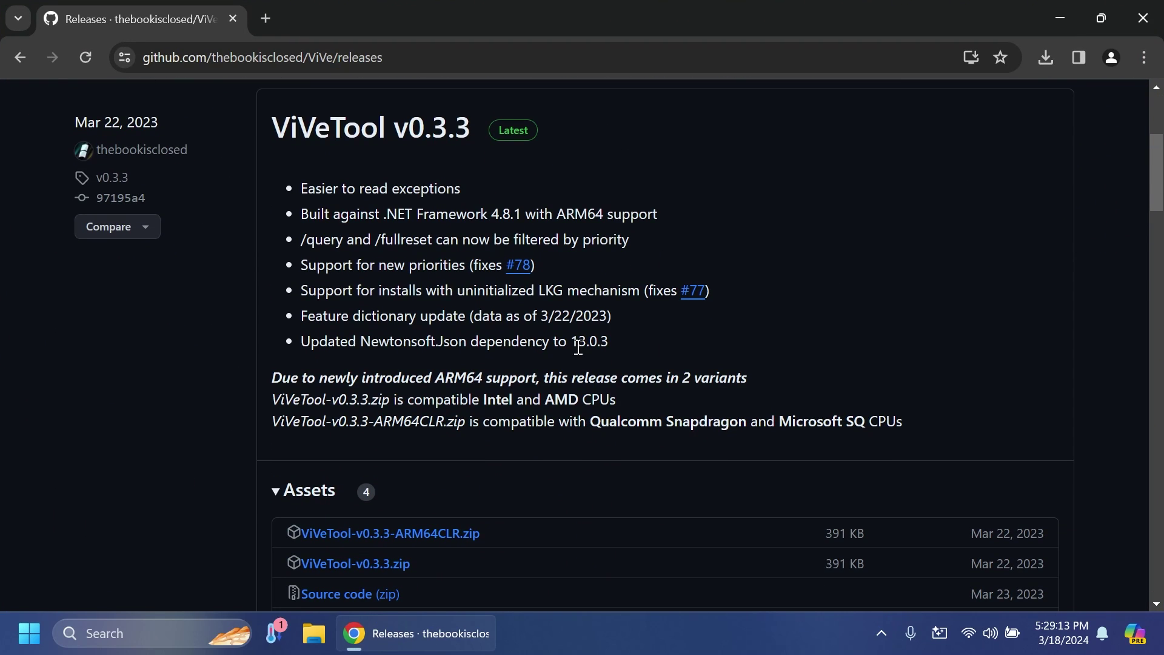
left_click(385, 575)
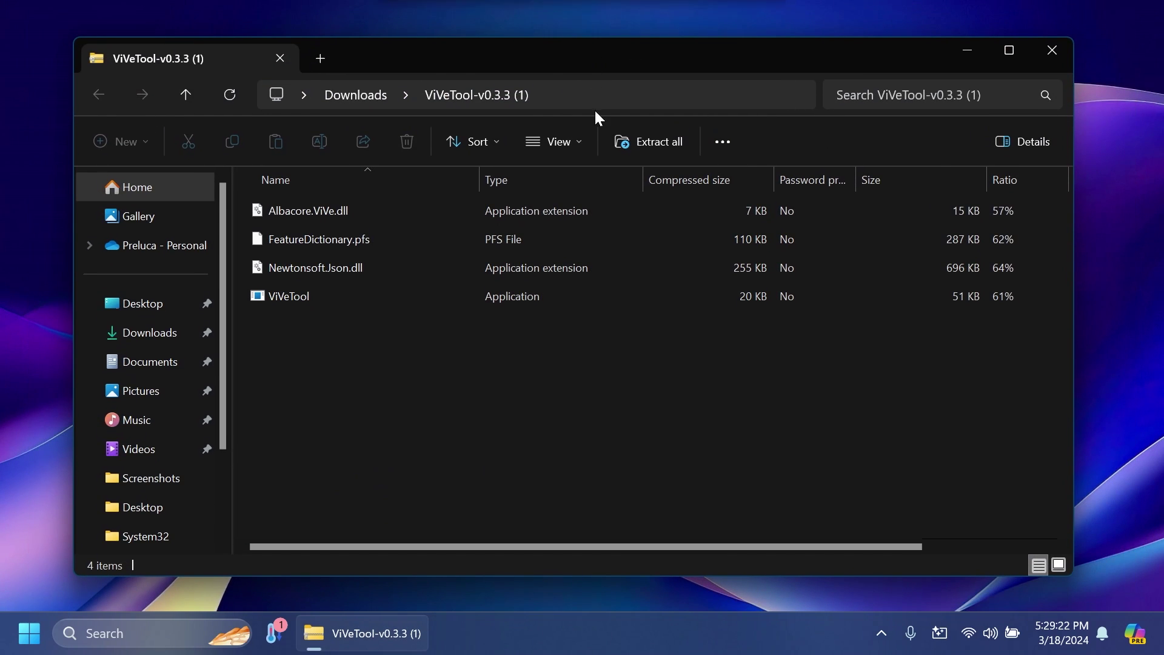
- Extract the ViVeTool zip into a newly created 'C:\hidden features' folder
left_click(640, 141)
left_click(775, 229)
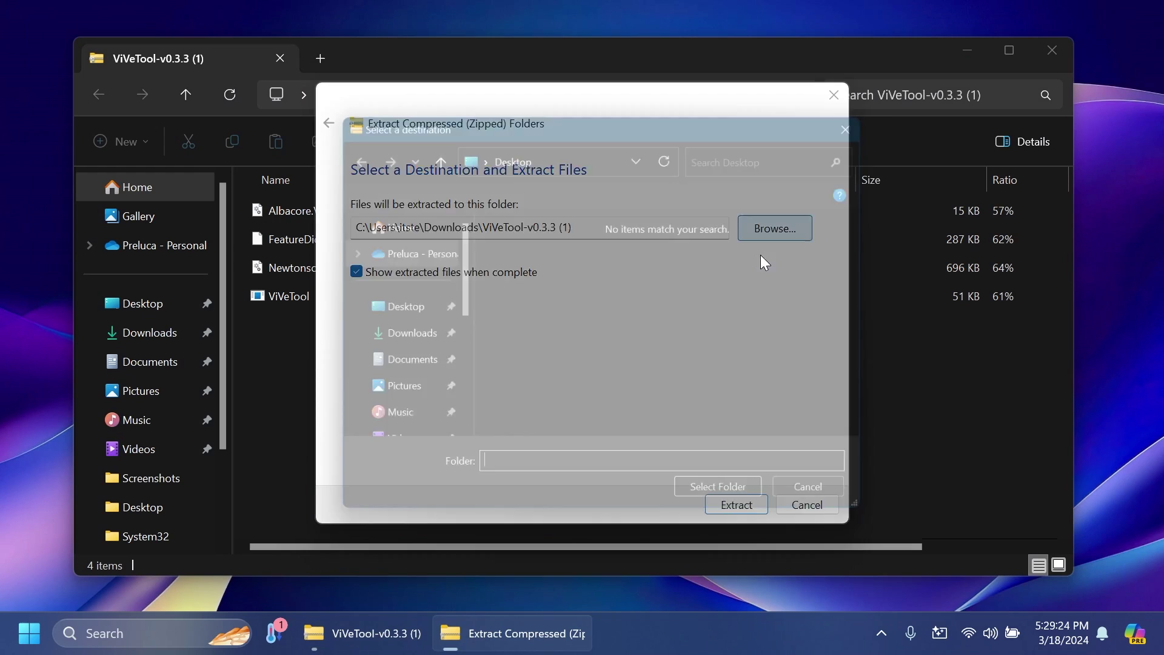
left_click(388, 363)
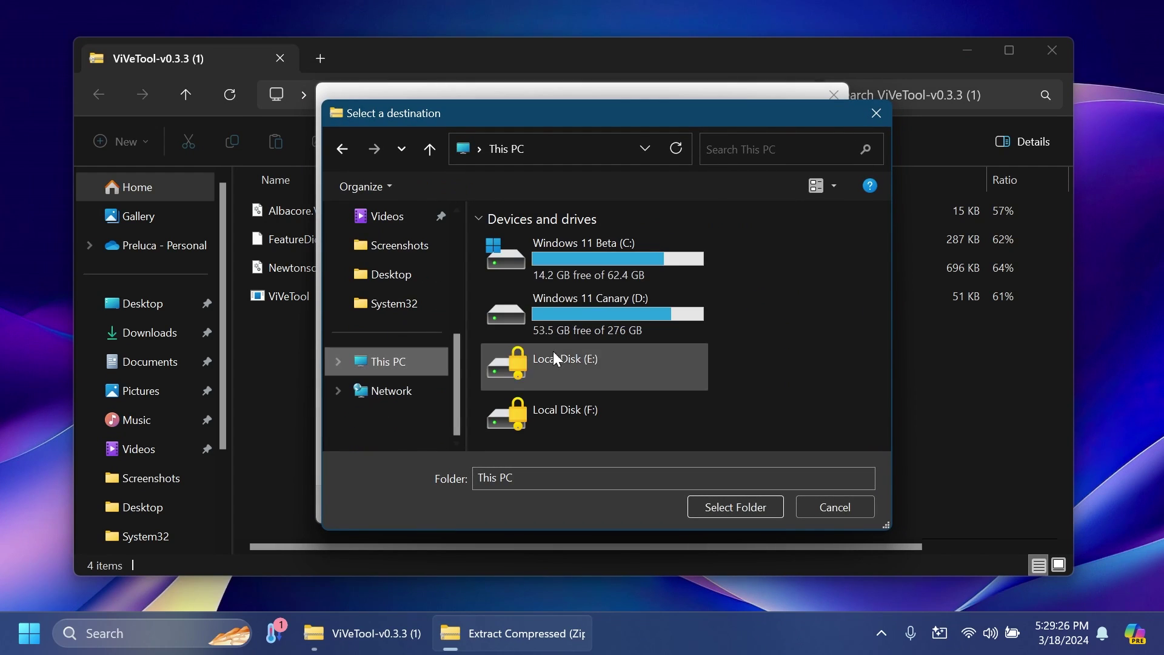
double_click(611, 260)
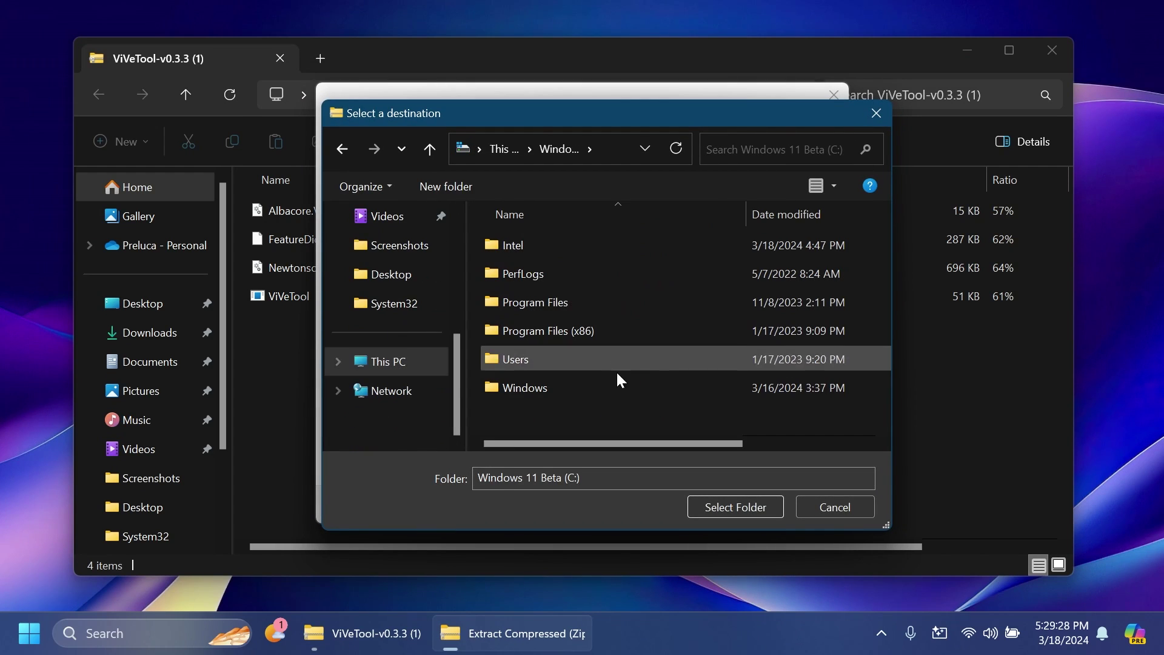
right_click(546, 427)
left_click(743, 441)
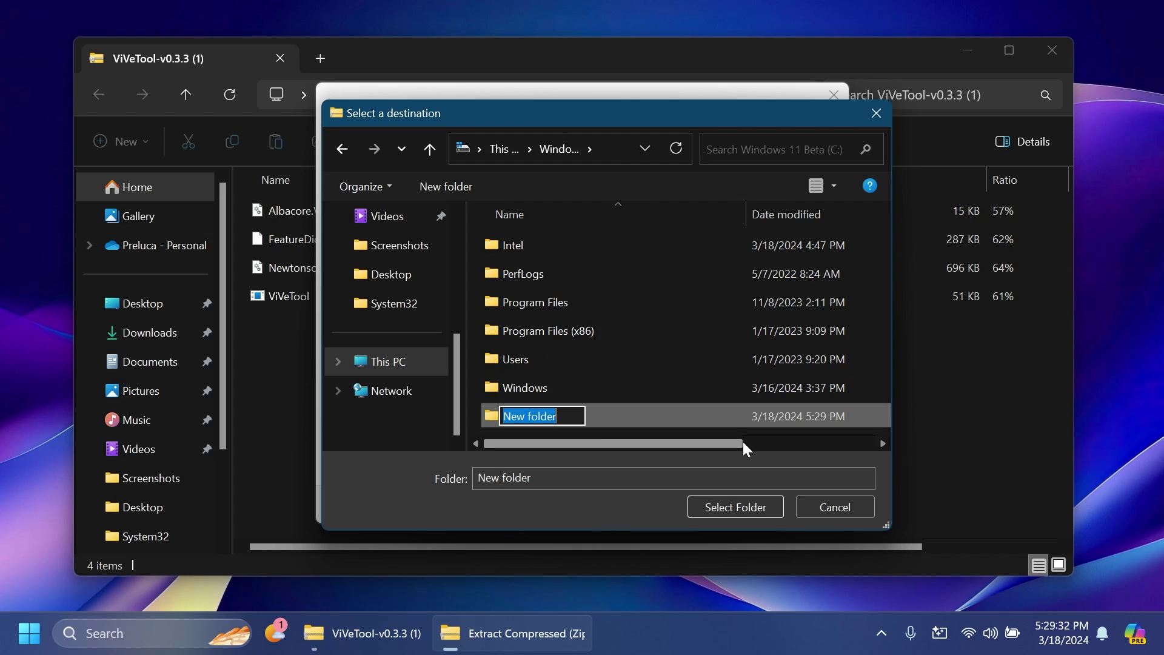
type("hidden features")
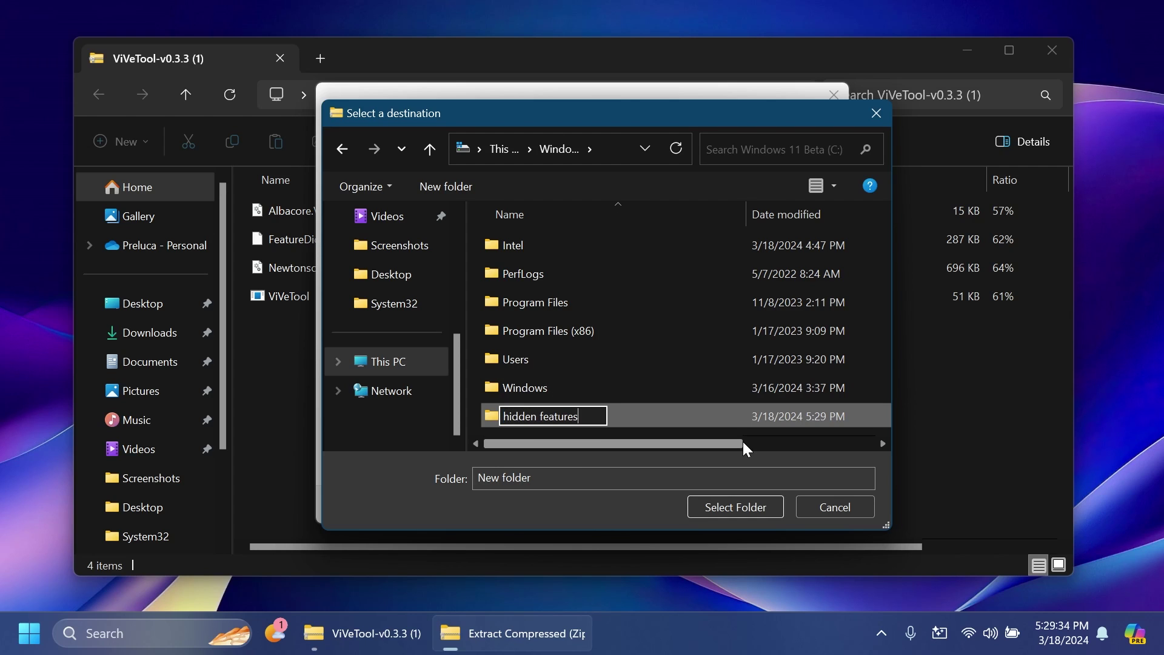
key("Return")
left_click(694, 506)
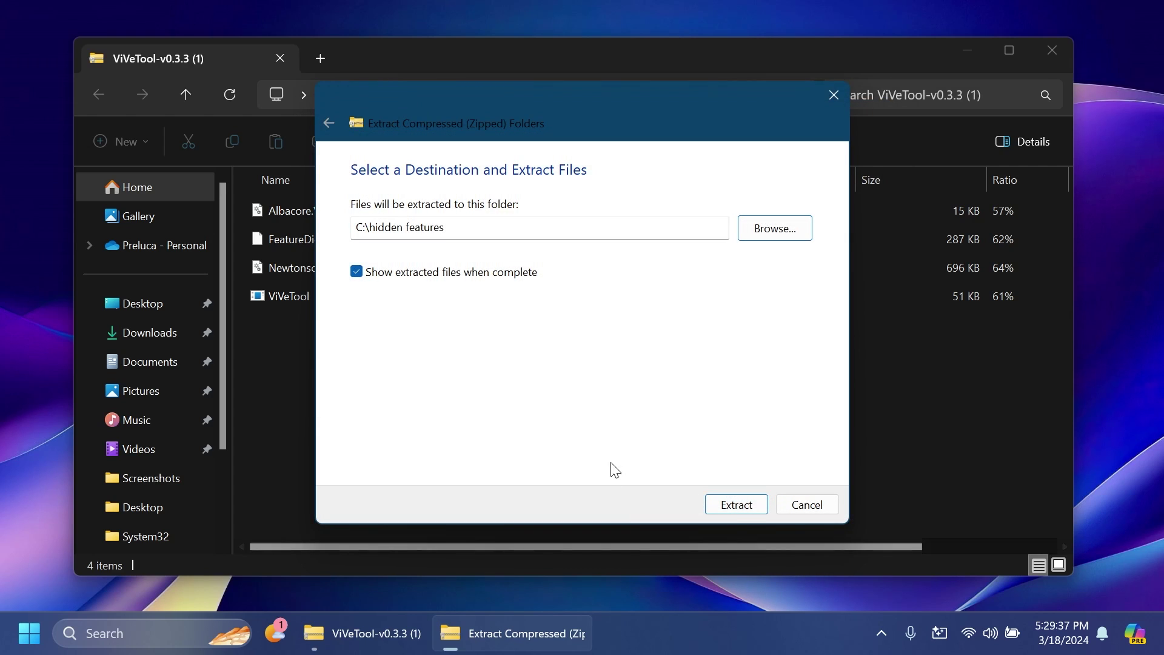
left_click(744, 506)
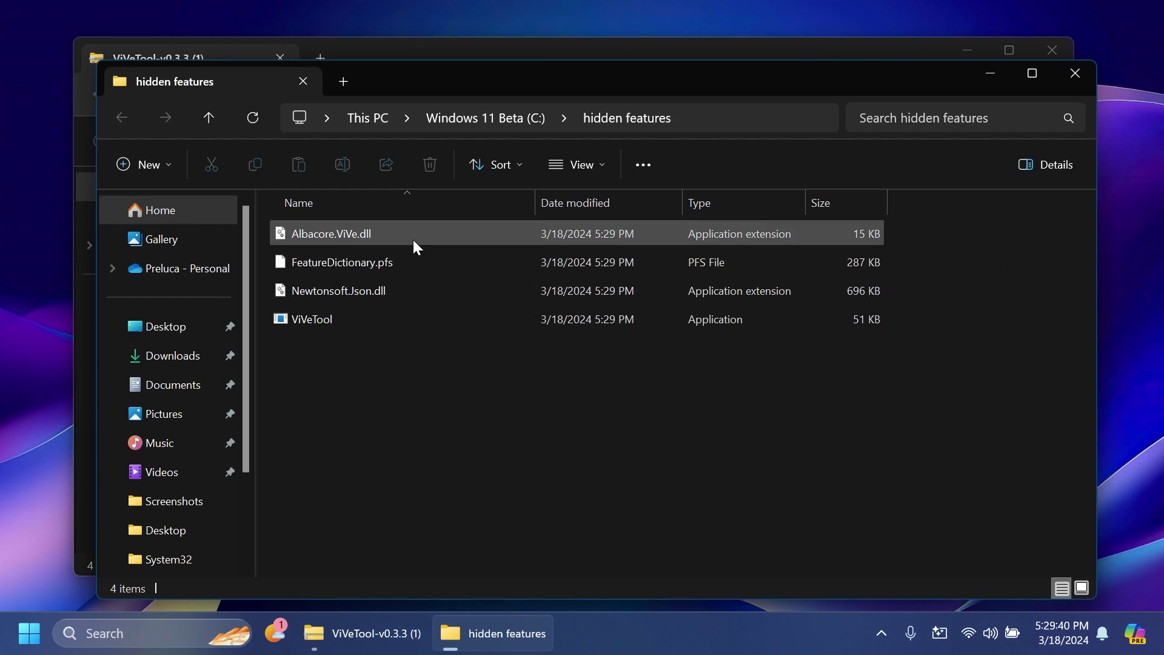
- Close both Explorer windows and run Command Prompt as administrator from a Start search for 'cmd'
left_click(1073, 83)
left_click(1052, 49)
key("super")
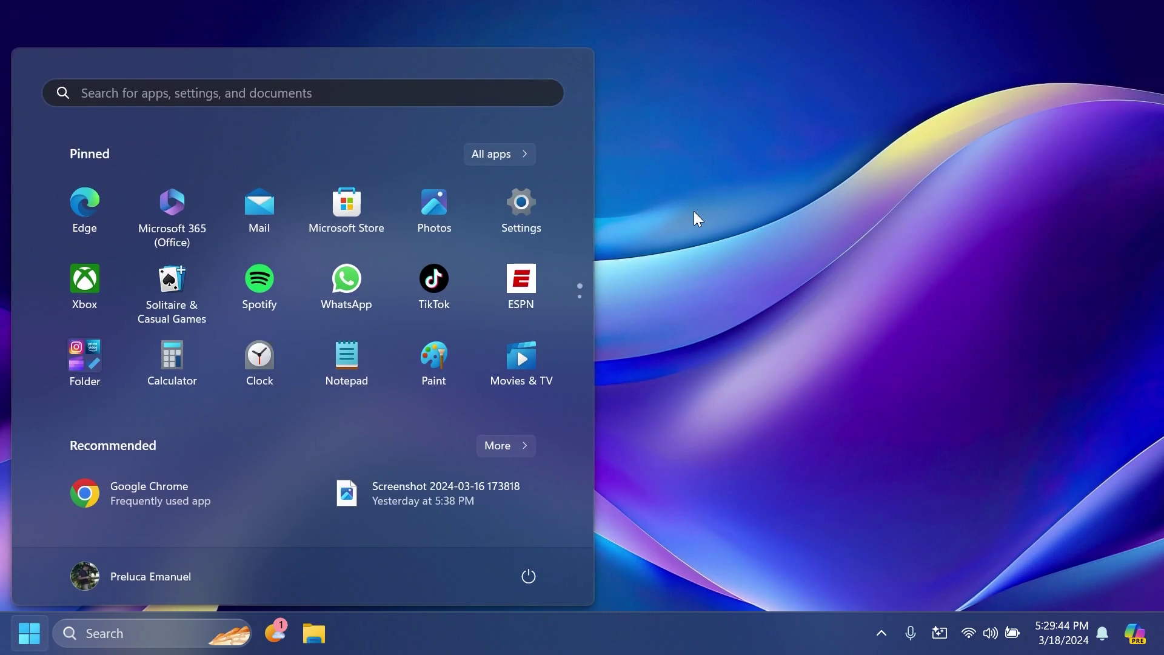
type("cmd")
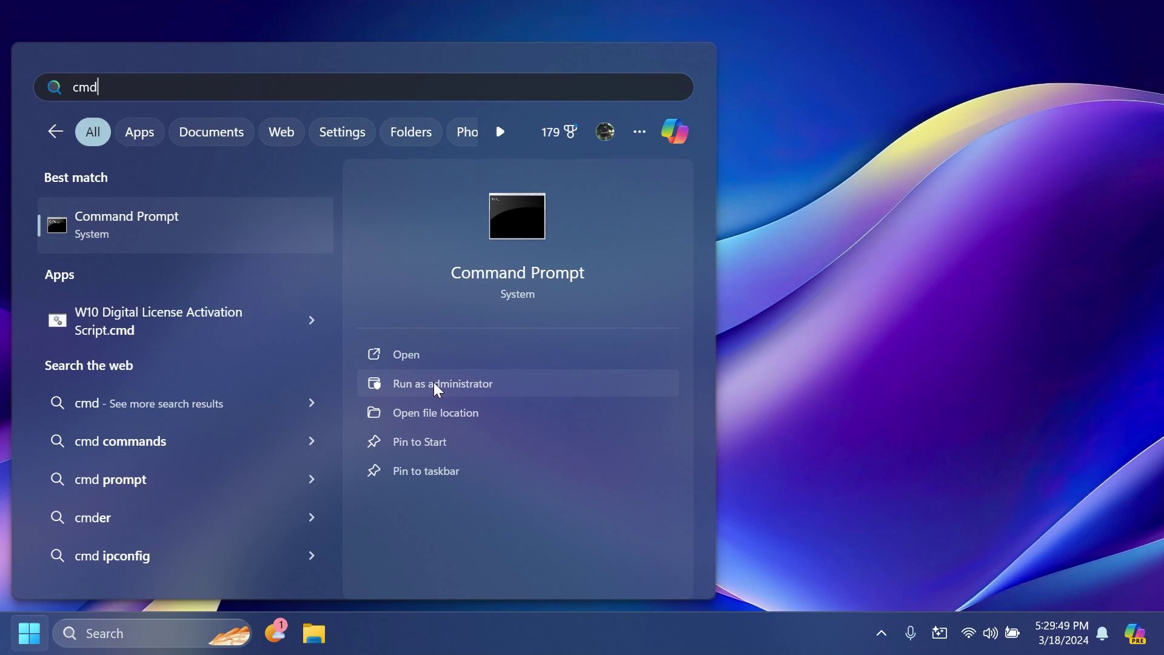
left_click(434, 384)
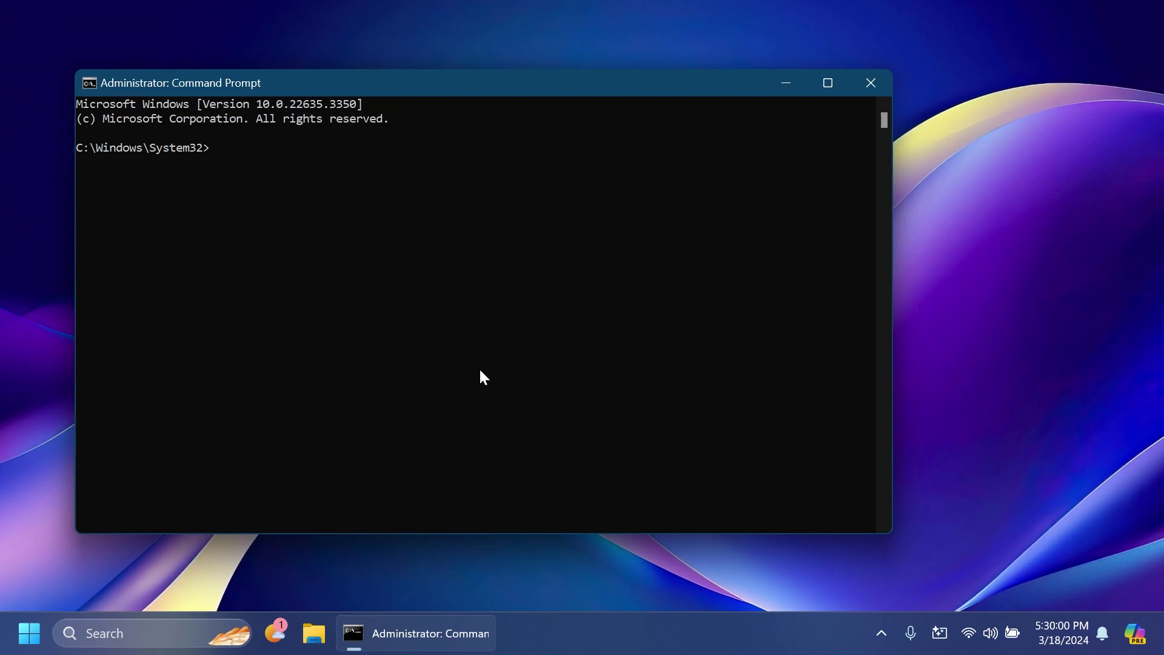
- Run 'cd C:\hidden features' and then 'vivetool /enable /id:48455785'
type("cd C:\\hidden features")
key("Return")
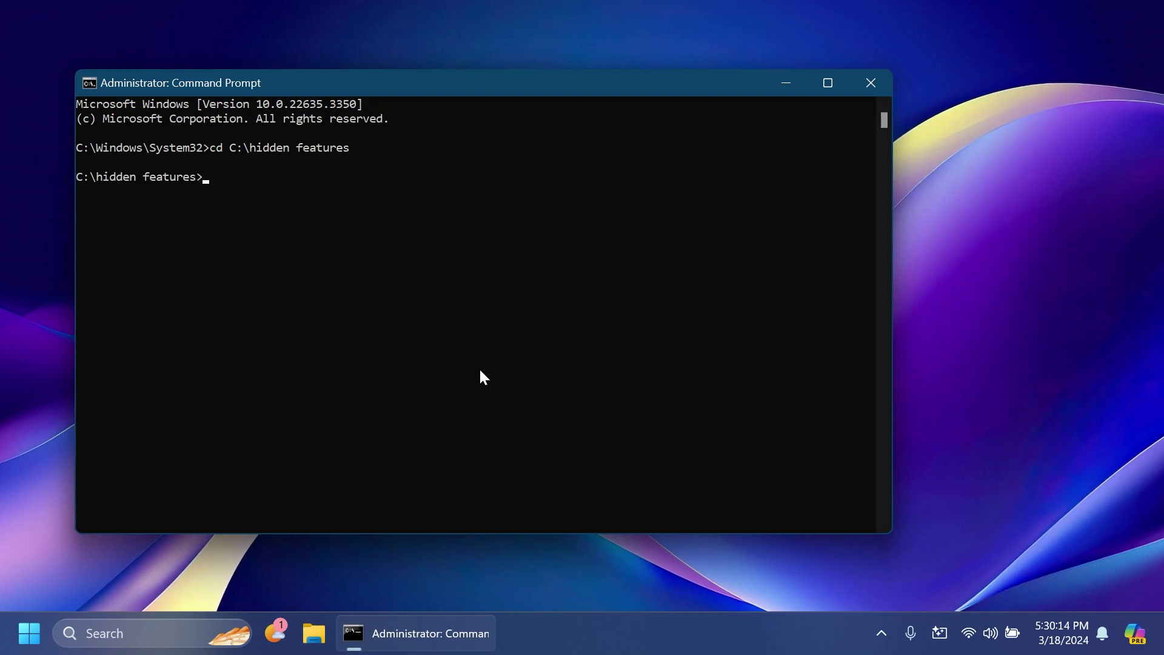
type("vivetool /enable /id:48")
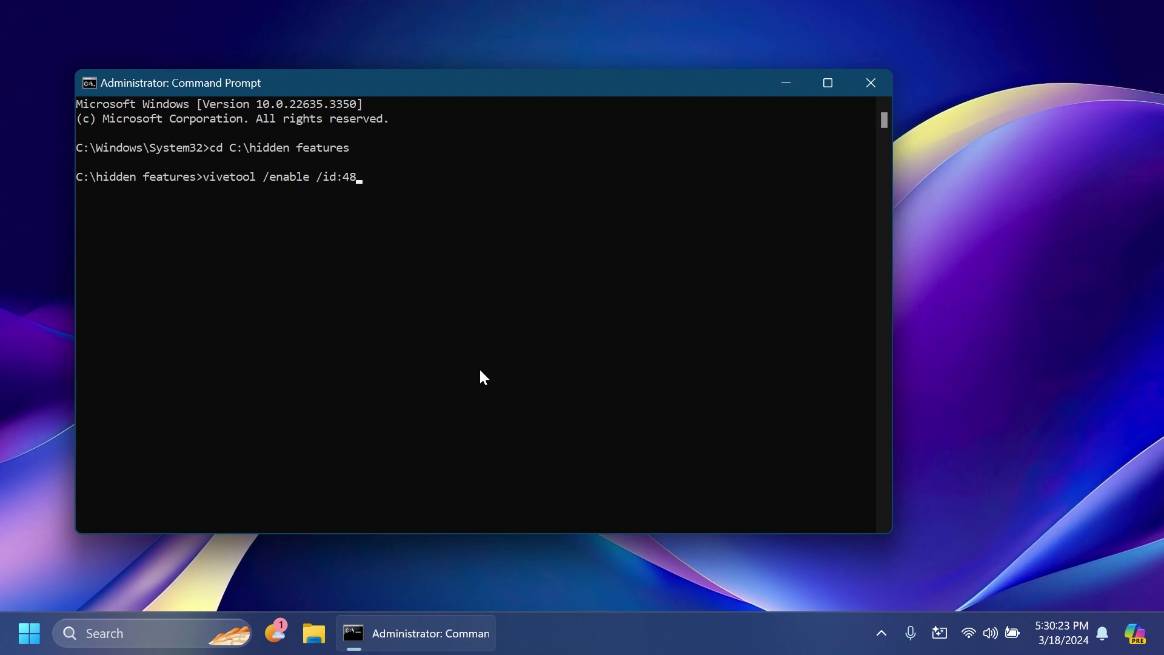
type("455785")
key("Return")
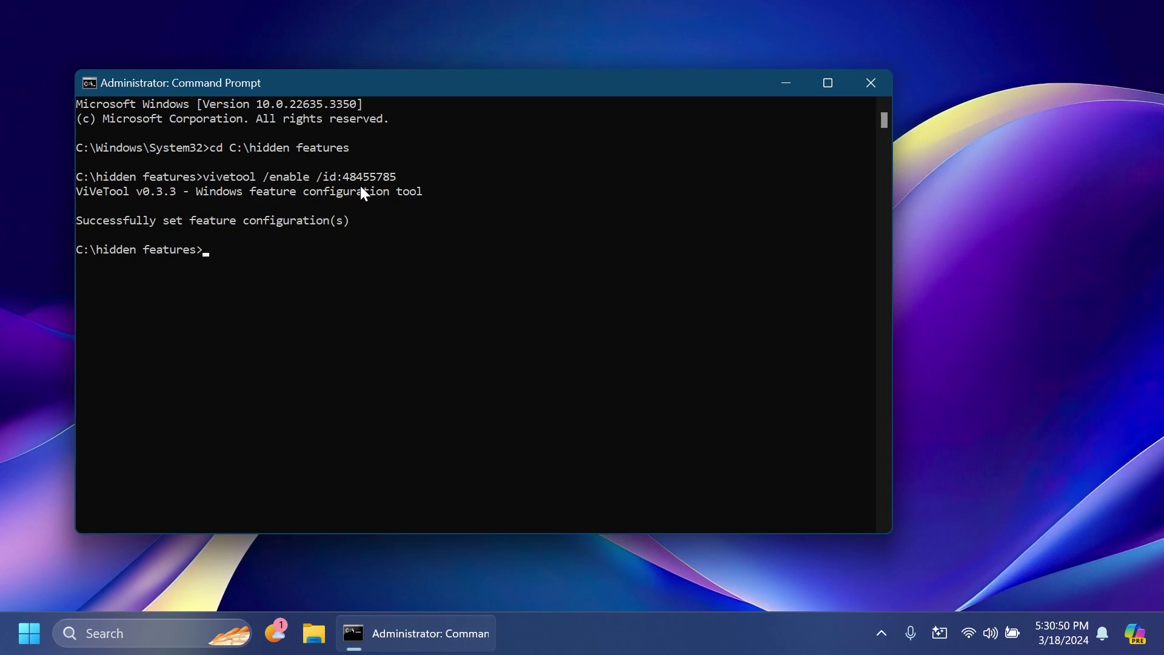
- Close the Command Prompt window and open the Start menu to view Recommended
left_click(867, 85)
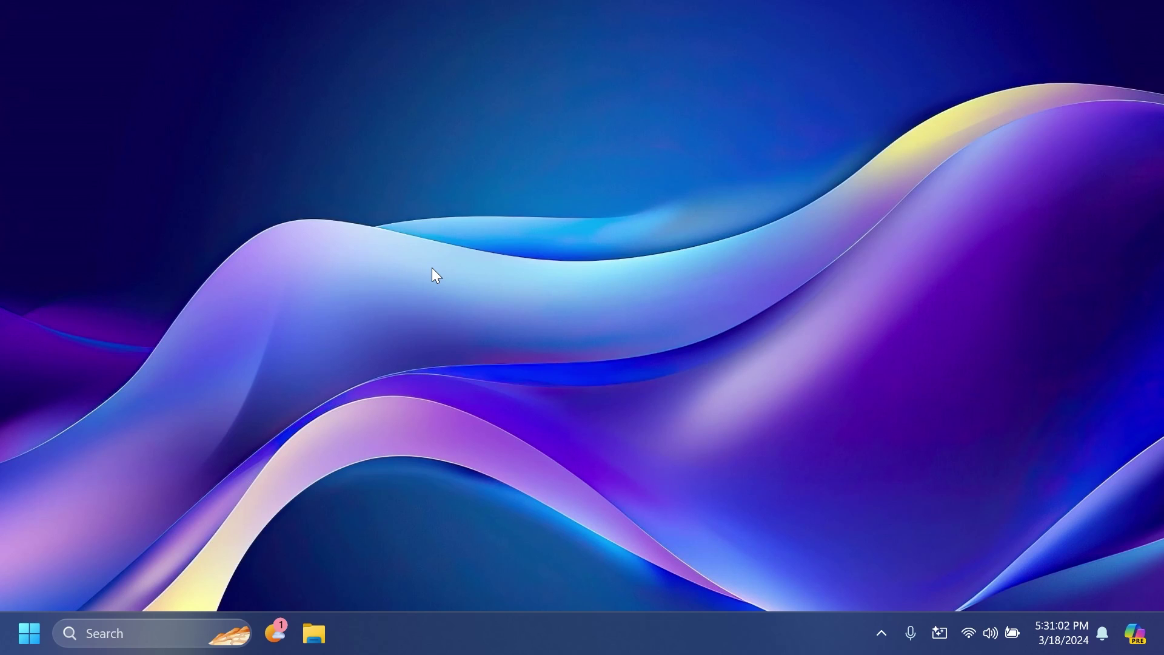
left_click(28, 634)
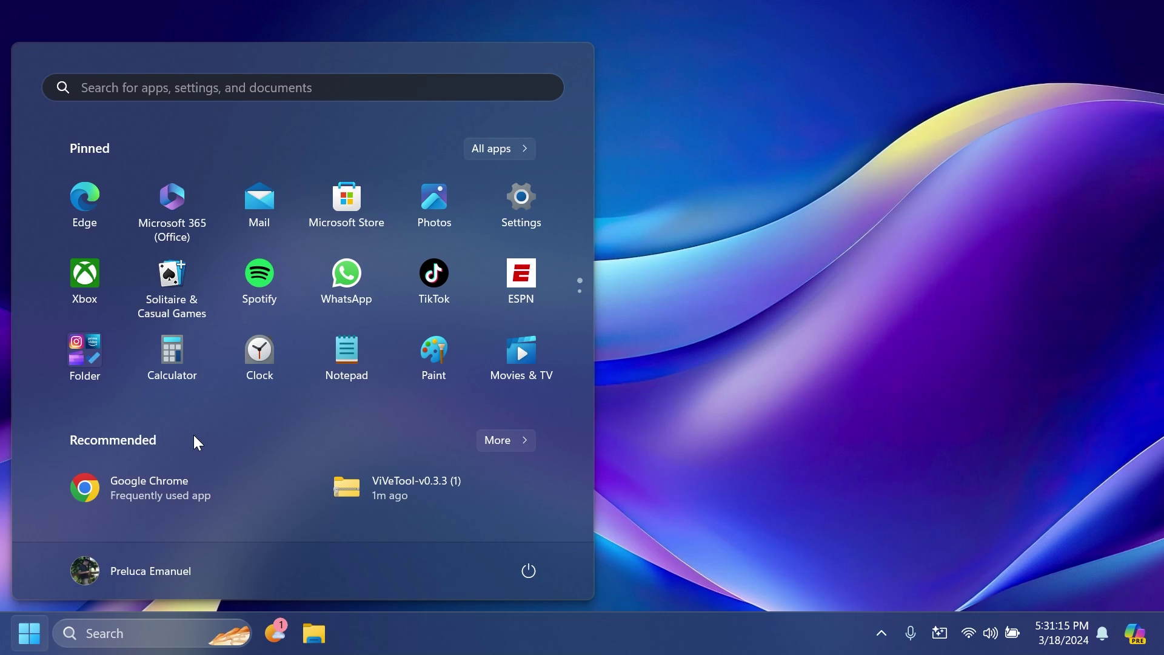
- Choose the More recommendations layout in Start settings, then reopen the Start menu
right_click(251, 417)
left_click(316, 431)
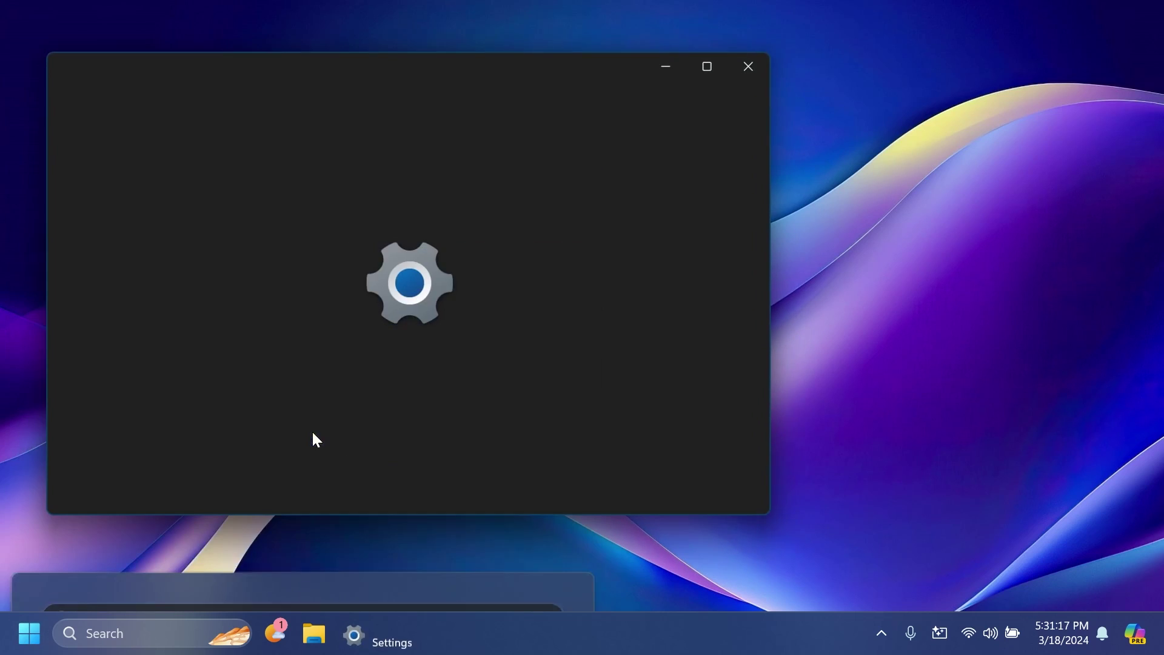
left_click(650, 296)
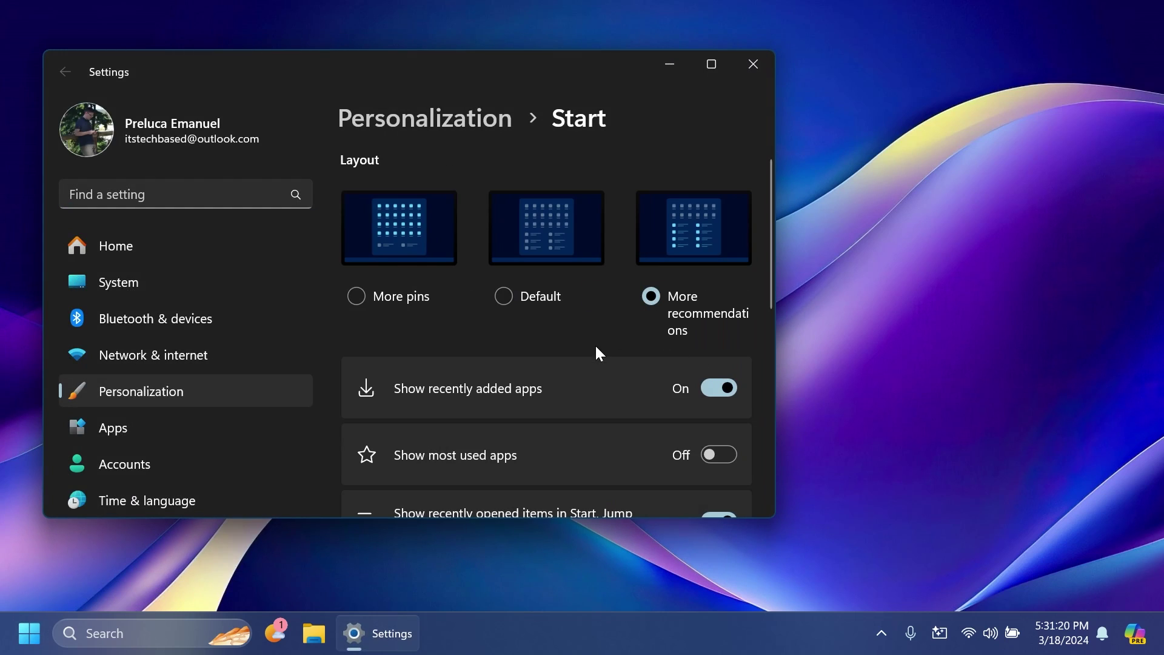
left_click(754, 74)
left_click(10, 650)
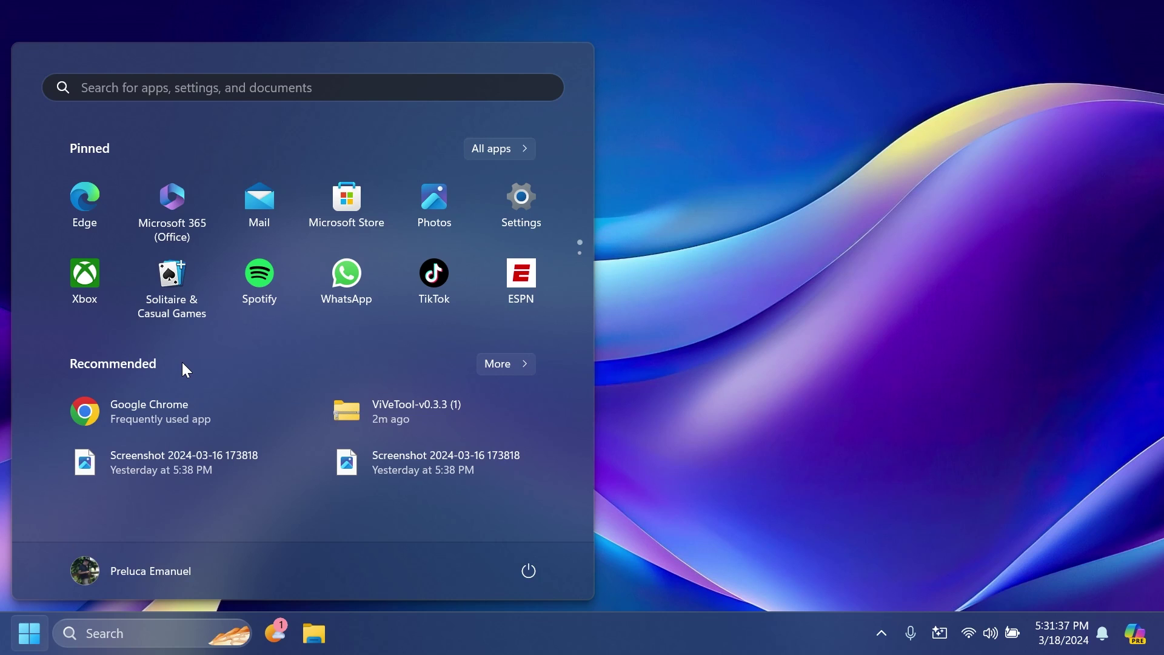
right_click(185, 369)
left_click(228, 410)
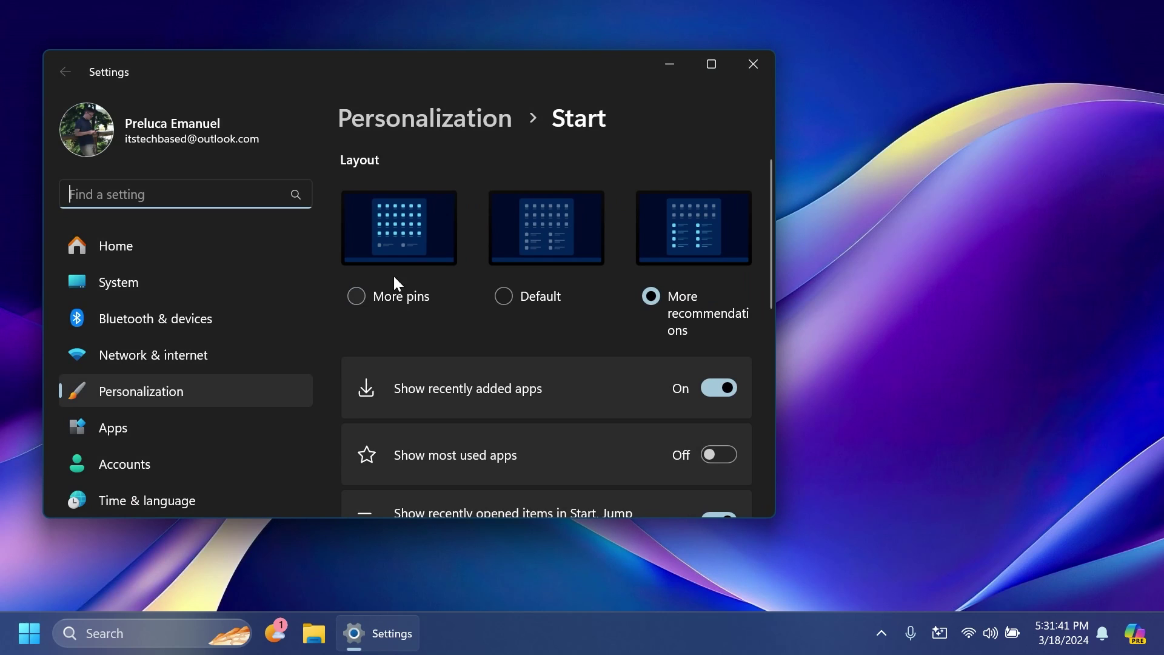
left_click(392, 297)
left_click(519, 299)
left_click(725, 248)
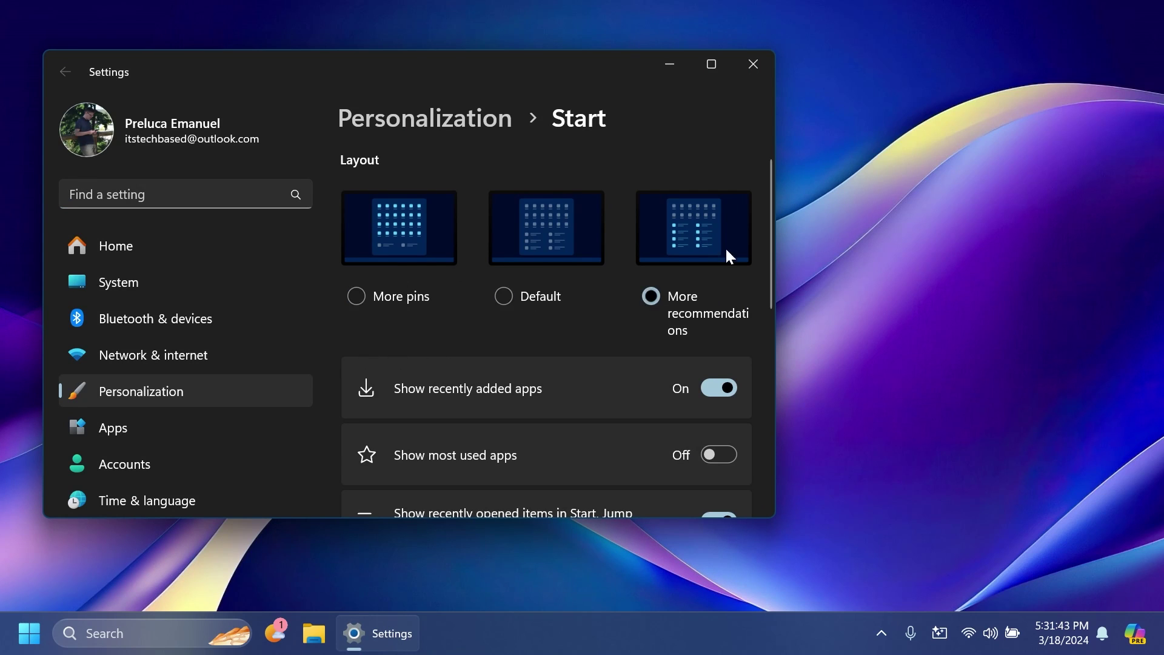
key("alt+F4")
left_click(30, 640)
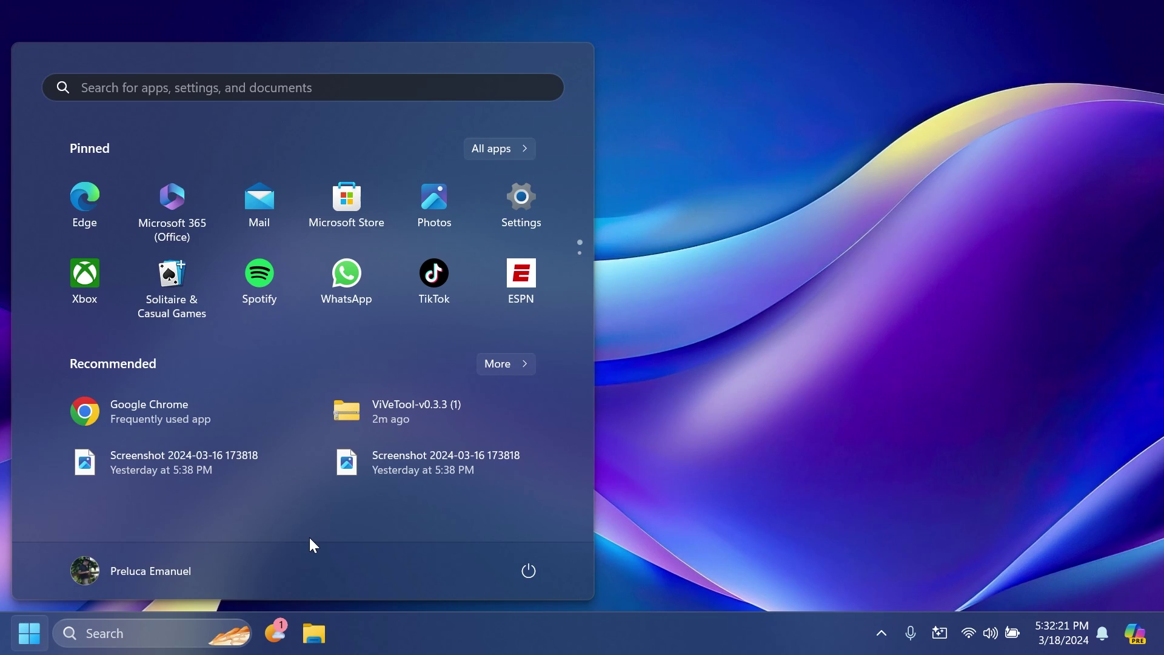
- Dismiss the Start menu with the Windows key to return to the desktop
key("super")
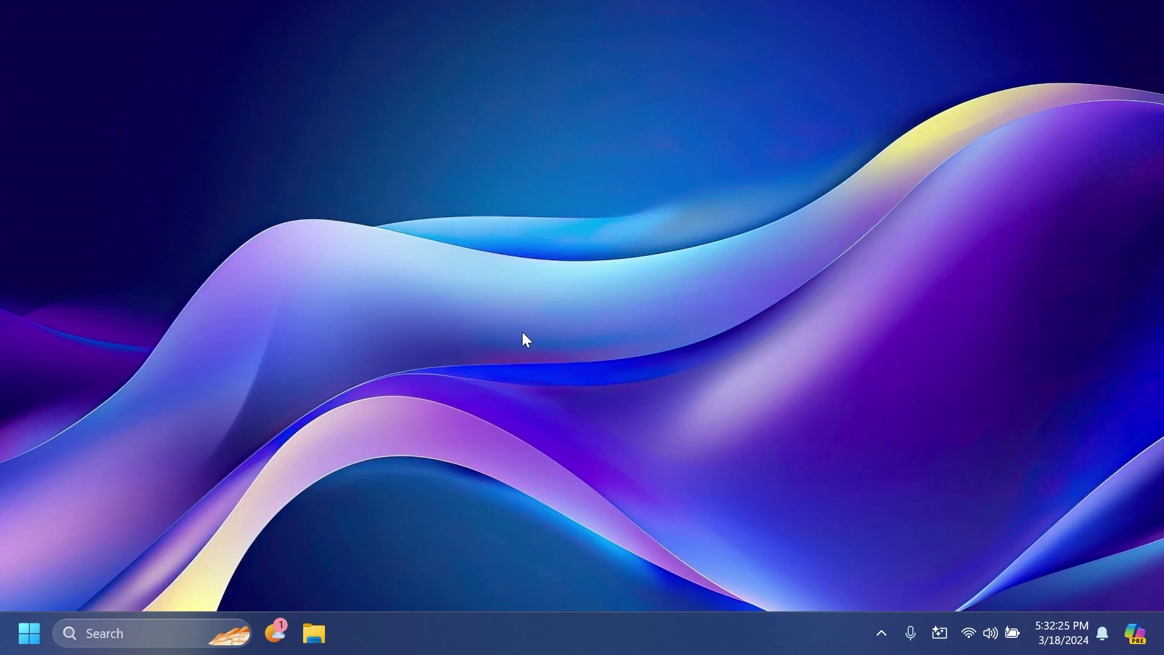